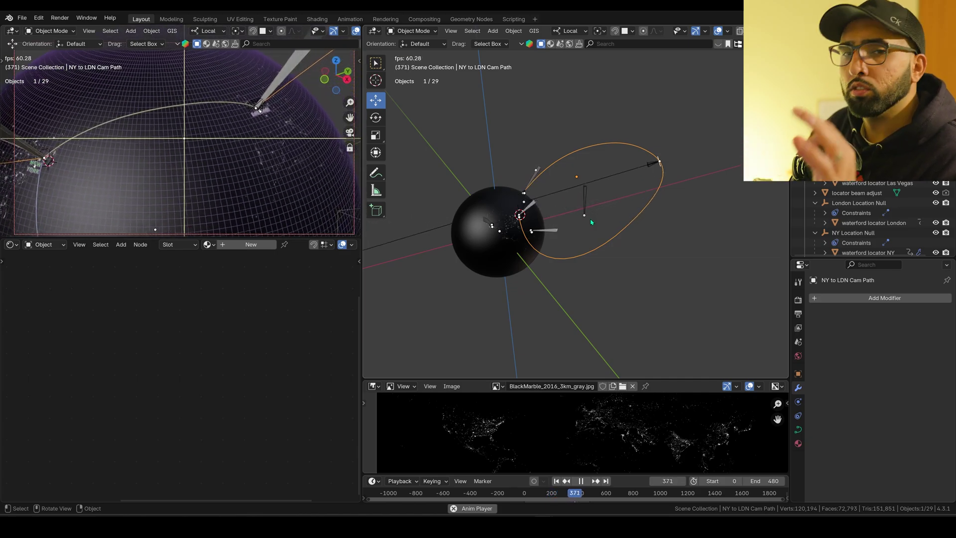
- Examine the animated NY to LDN camera path and the globe's city lights, reflections and shader nodes
{"action": "key", "text": "shift+Left"}
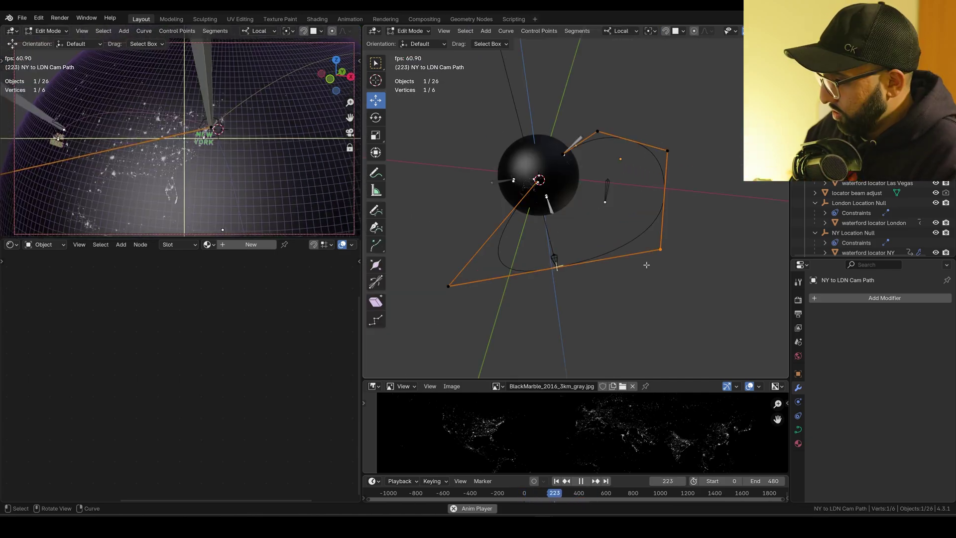
{"action": "middle_click_drag", "start_coordinate": [604, 255], "coordinate": [561, 187]}
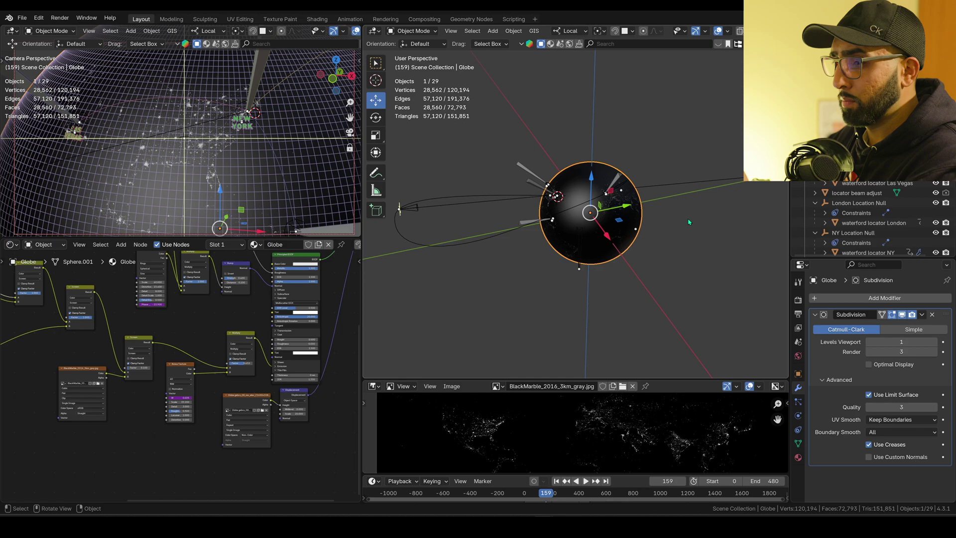
{"action": "left_click", "coordinate": [688, 221]}
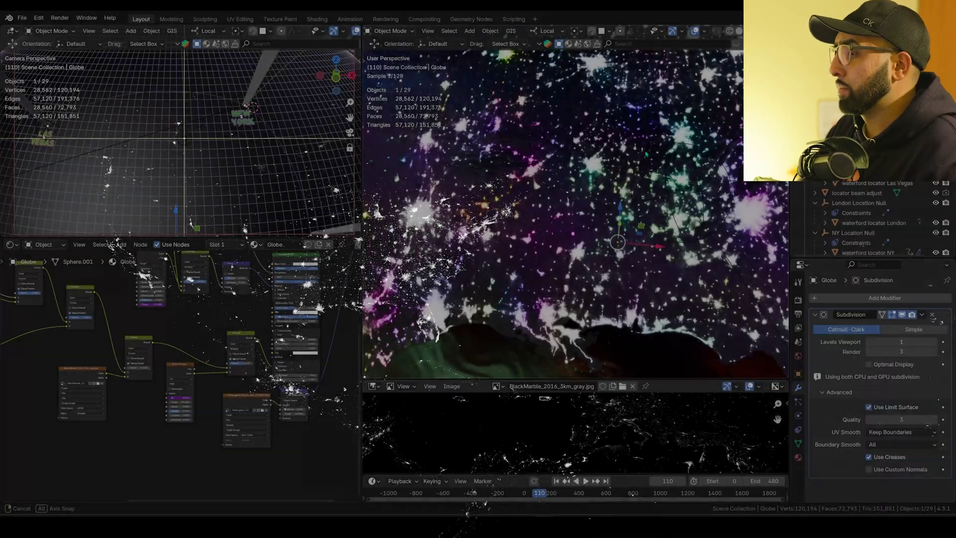
{"action": "middle_click_drag", "start_coordinate": [646, 155], "coordinate": [462, 156]}
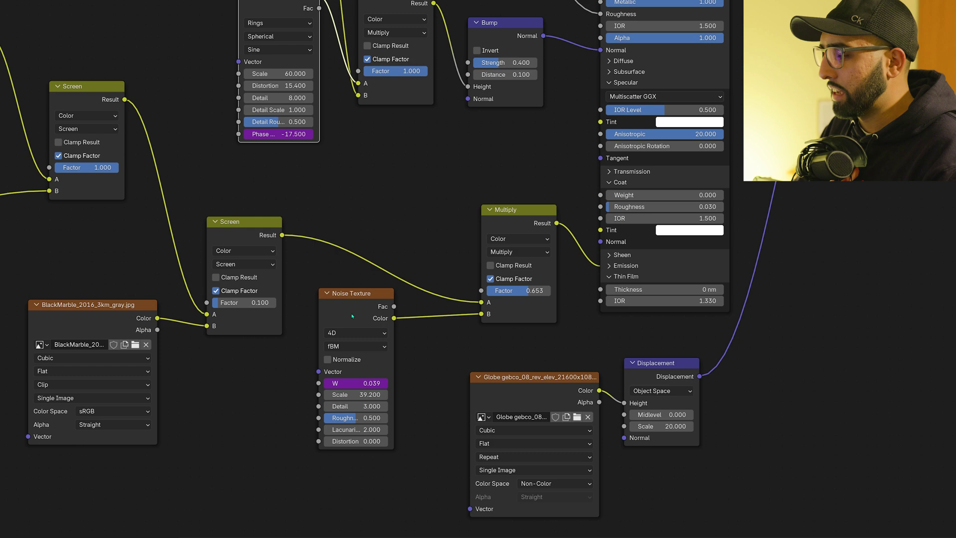
{"action": "left_click_drag", "start_coordinate": [351, 316], "coordinate": [350, 316]}
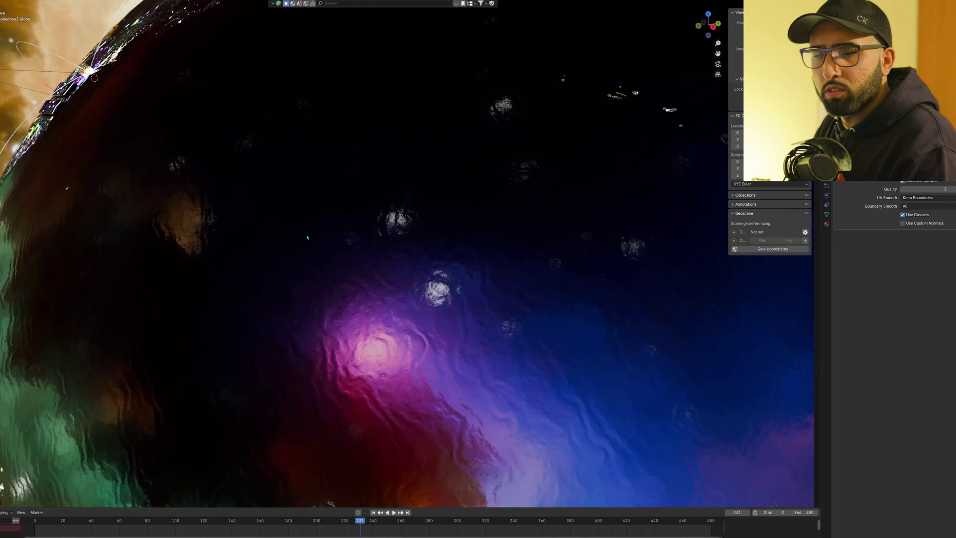
{"action": "key", "text": "space"}
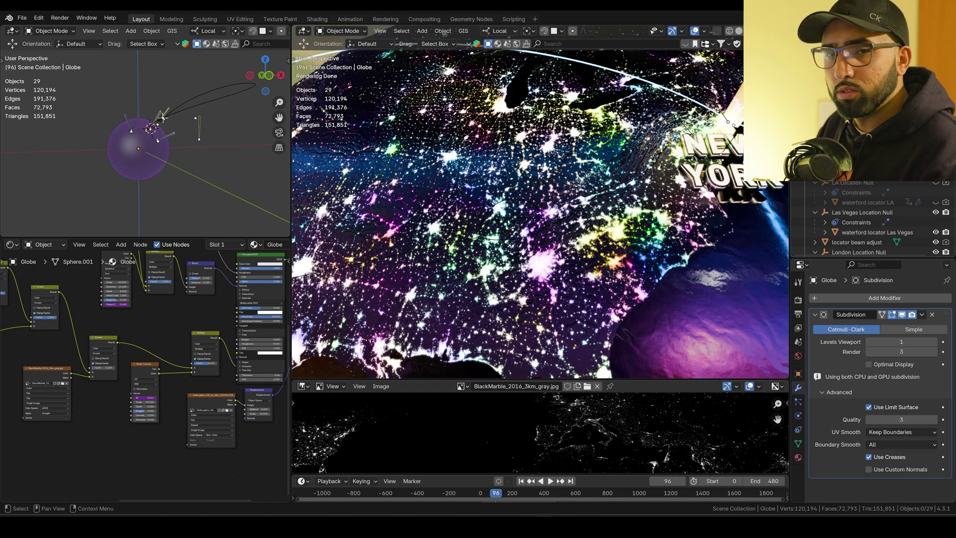
{"action": "left_click", "coordinate": [590, 155]}
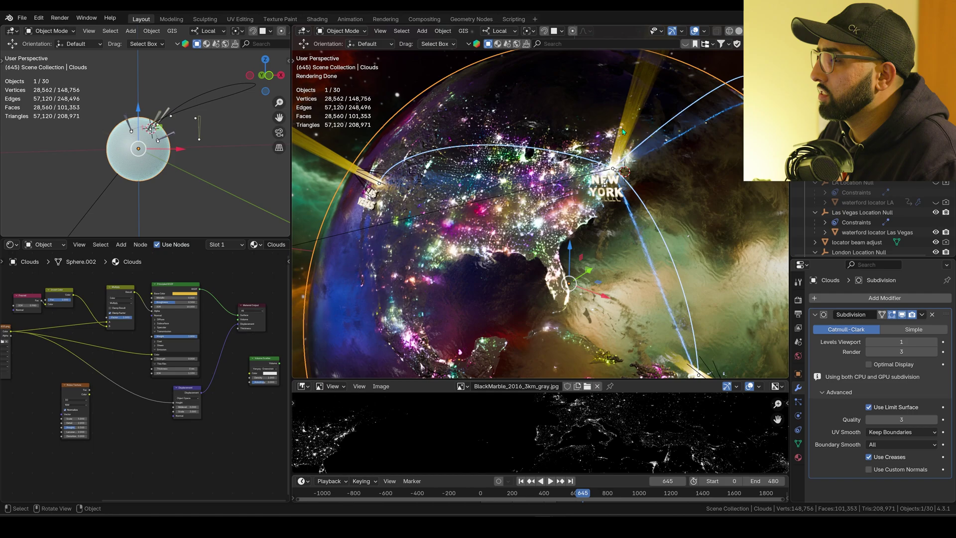
- Isolate the waterford locator NY light beam in local view and inspect its mesh and shading from several angles
{"action": "left_click", "coordinate": [624, 150]}
{"action": "key", "text": "slash"}
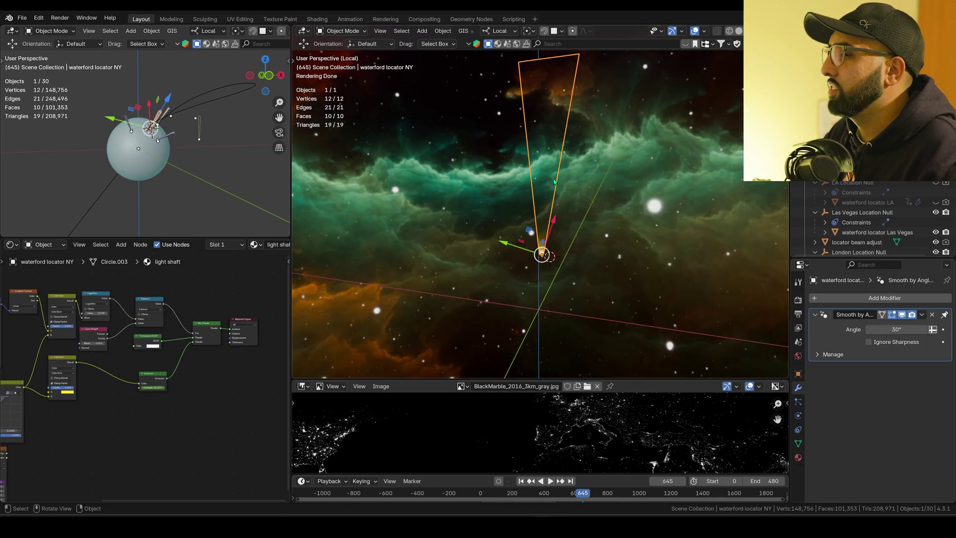
{"action": "middle_click_drag", "start_coordinate": [554, 182], "coordinate": [610, 304]}
{"action": "key", "text": "Tab"}
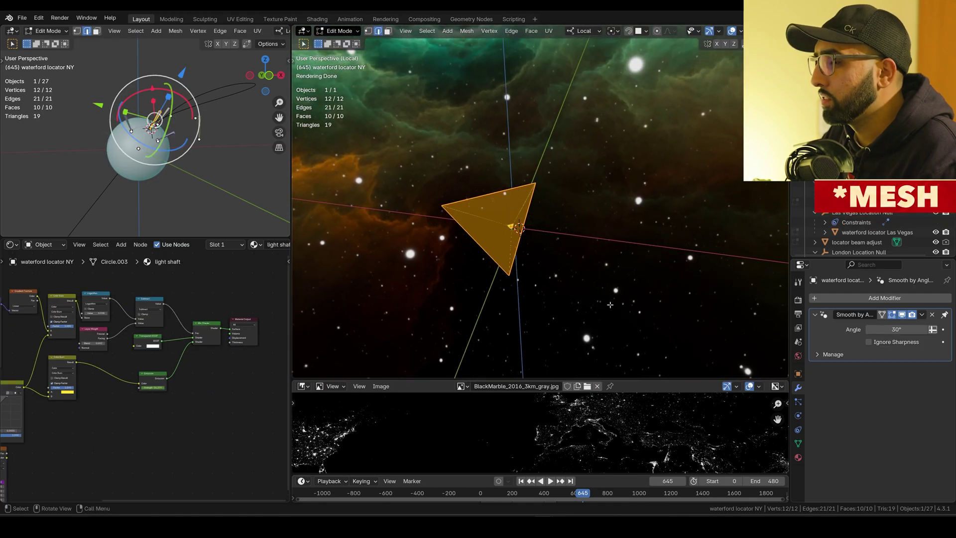
{"action": "key", "text": "s"}
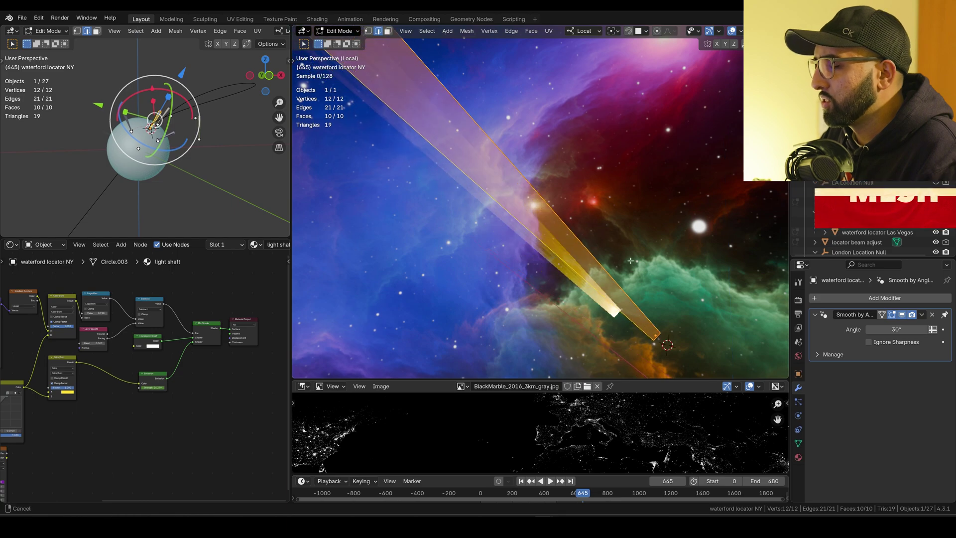
{"action": "key", "text": "Escape"}
{"action": "key", "text": "Tab"}
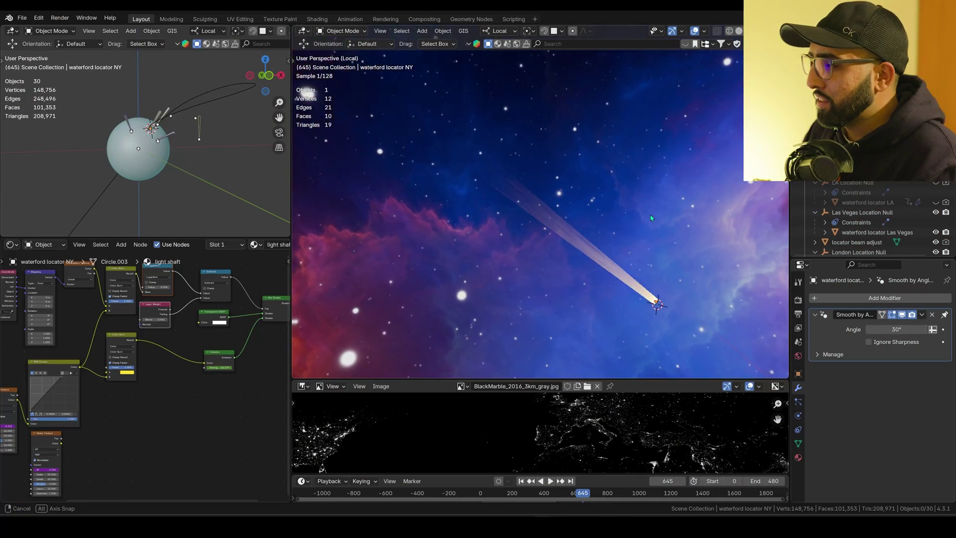
{"action": "middle_click_drag", "start_coordinate": [650, 218], "coordinate": [693, 257]}
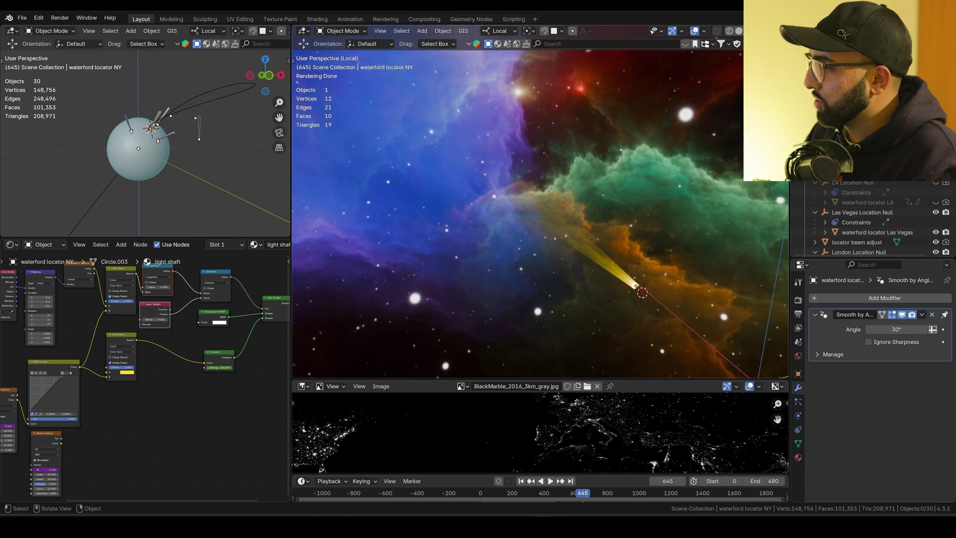
- Search the BlenderKit HDRs for "space" and "nebula" environments
{"action": "key", "text": "n"}
{"action": "left_click", "coordinate": [713, 132]}
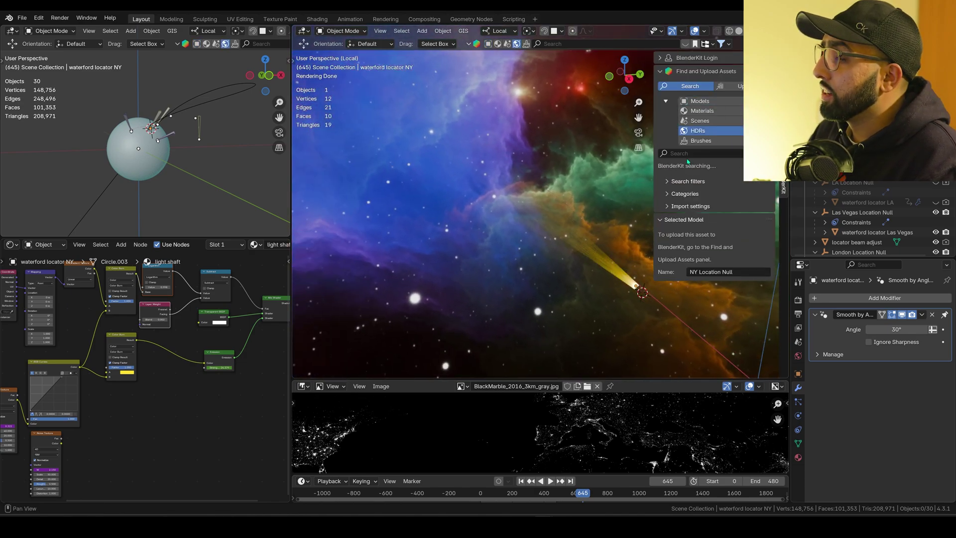
{"action": "left_click", "coordinate": [703, 154]}
{"action": "type", "text": "nebula"}
{"action": "key", "text": "Return"}
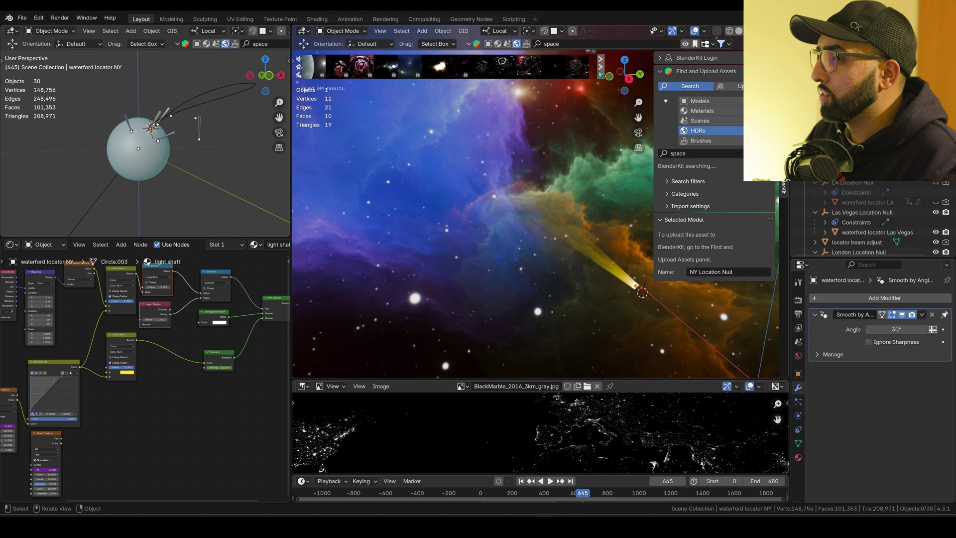
{"action": "mouse_move", "coordinate": [335, 67]}
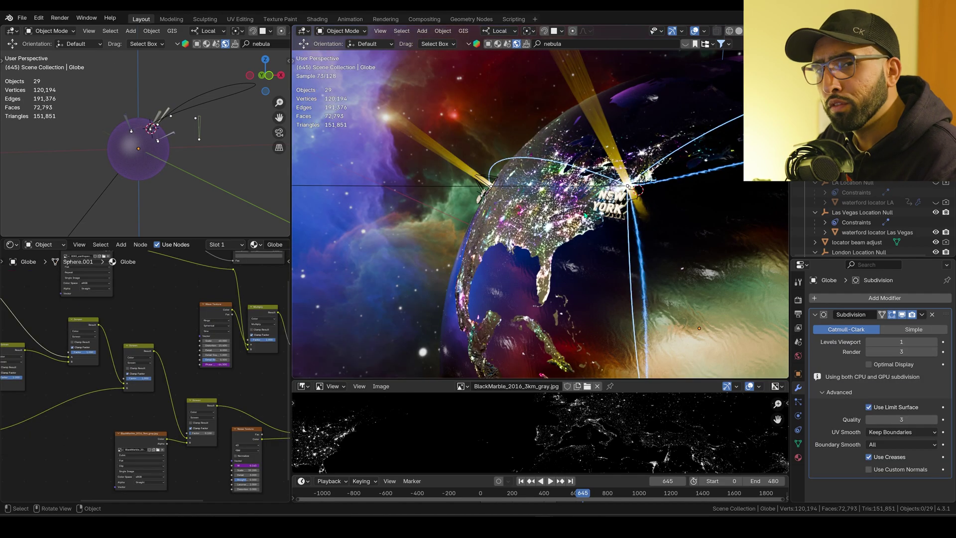
- Light the rendered globe preview with a different studio HDRI and check its reflections around New York
{"action": "middle_click_drag", "start_coordinate": [574, 154], "coordinate": [604, 186]}
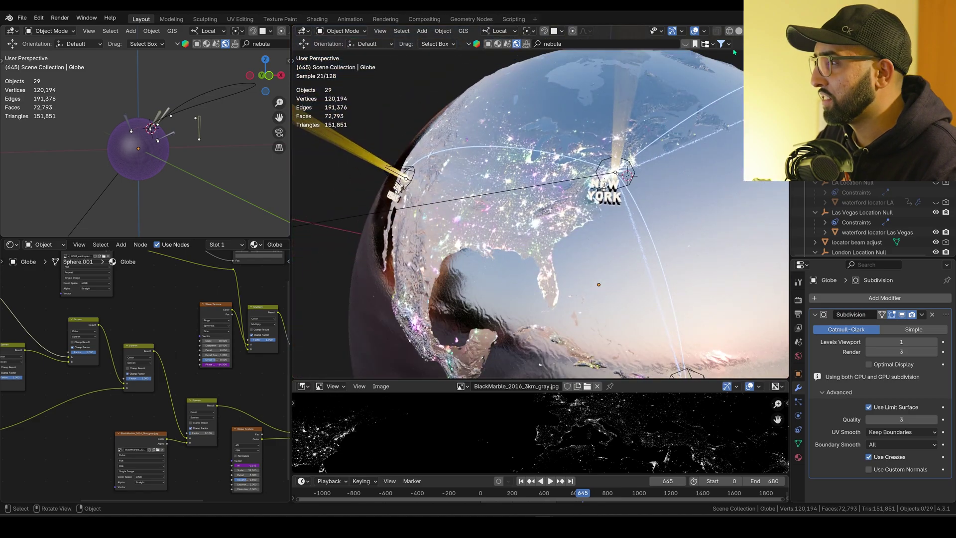
{"action": "left_click", "coordinate": [767, 30]}
{"action": "left_click", "coordinate": [765, 147]}
{"action": "left_click", "coordinate": [642, 182]}
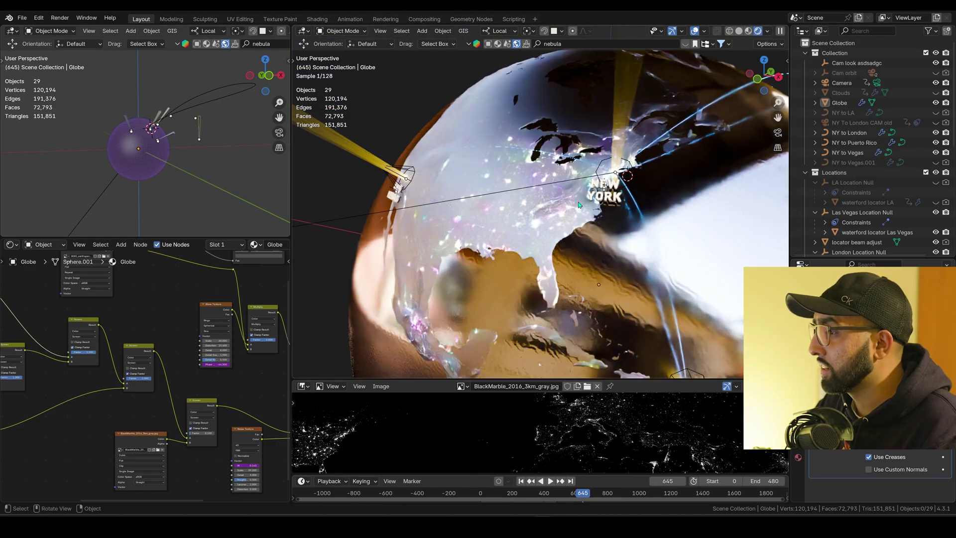
{"action": "middle_click_drag", "start_coordinate": [548, 244], "coordinate": [613, 176]}
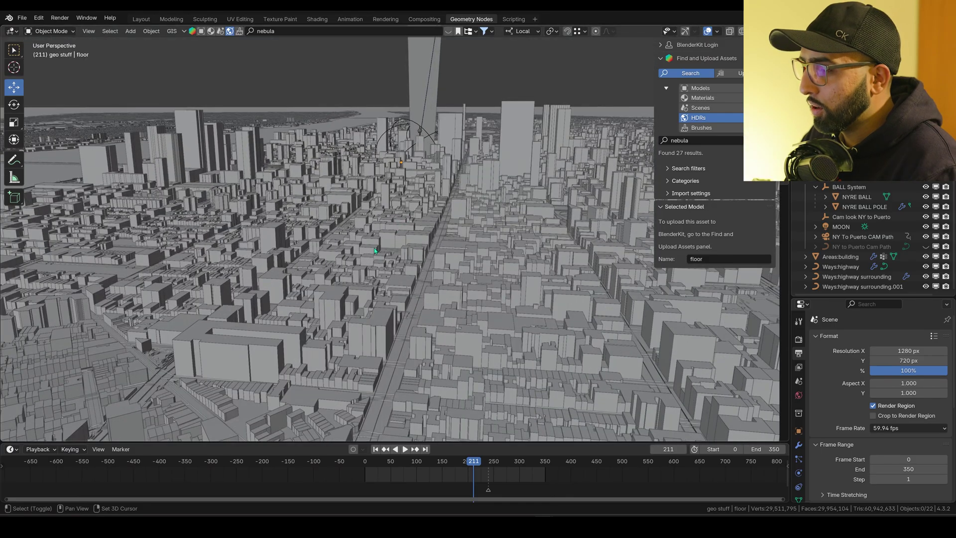
- Examine the imported map data, viewing the New York buildings and roads in perspective and from directly above
{"action": "middle_click_drag", "start_coordinate": [375, 247], "coordinate": [379, 187]}
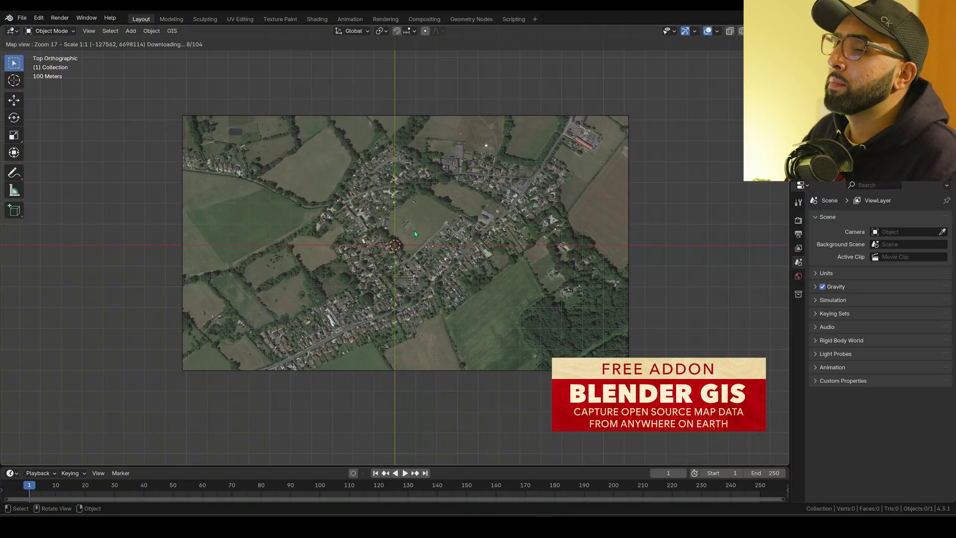
{"action": "middle_click_drag", "start_coordinate": [414, 231], "coordinate": [364, 261]}
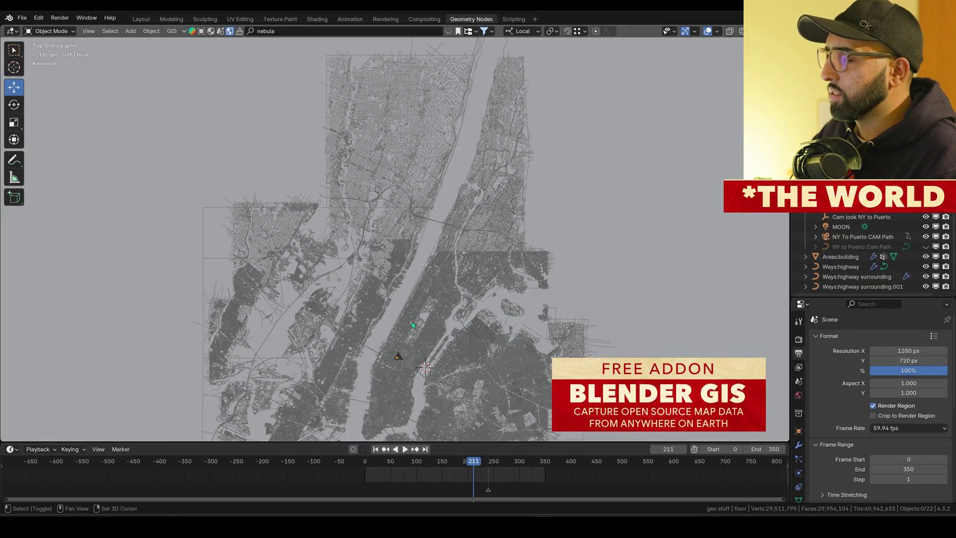
{"action": "middle_click_drag", "start_coordinate": [411, 324], "coordinate": [378, 291], "text": "shift"}
{"action": "scroll", "coordinate": [378, 291], "scroll_direction": "down", "scroll_amount": 1}
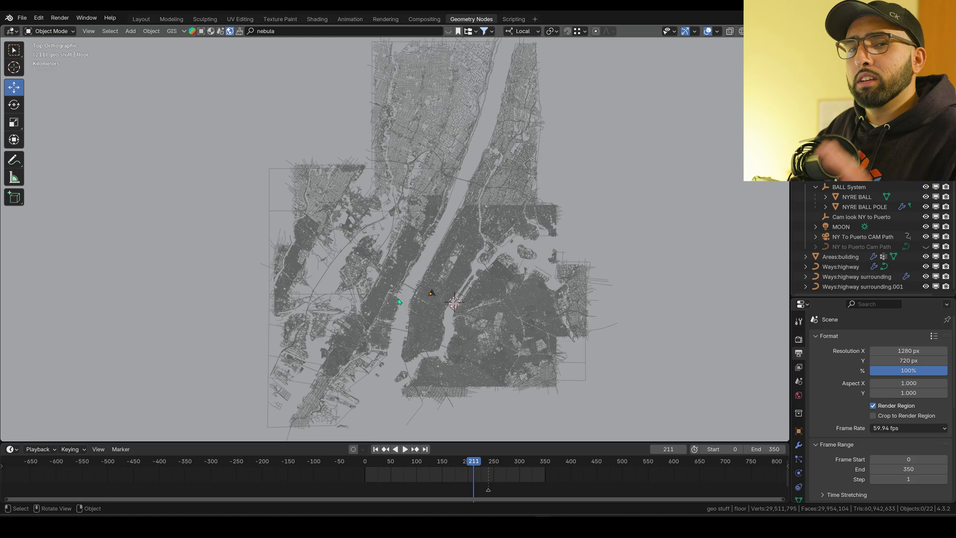
{"action": "scroll", "coordinate": [399, 301], "scroll_direction": "up", "scroll_amount": 5}
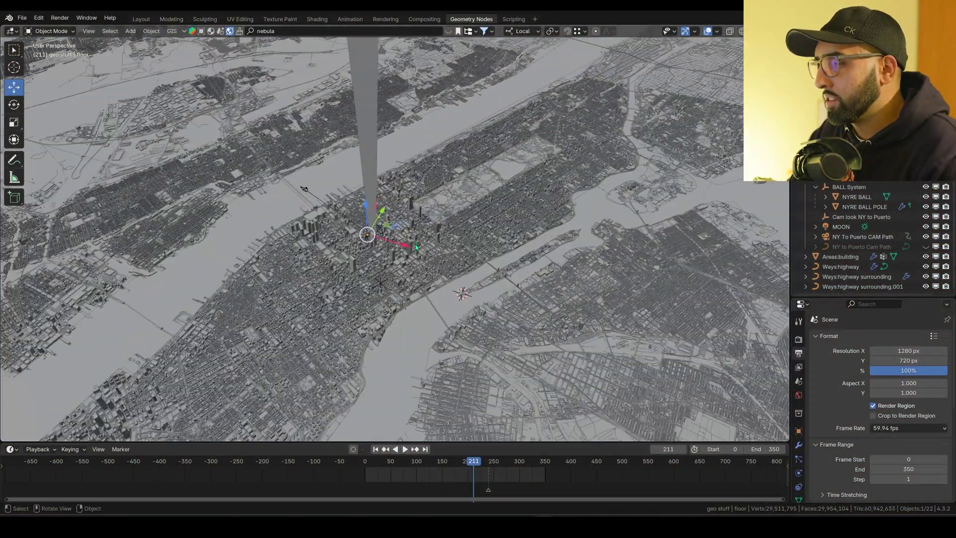
- Inspect the Wireframe modifier on the Areas:building mesh and the Screw modifier on the Ways:highway roads
{"action": "left_click", "coordinate": [426, 214]}
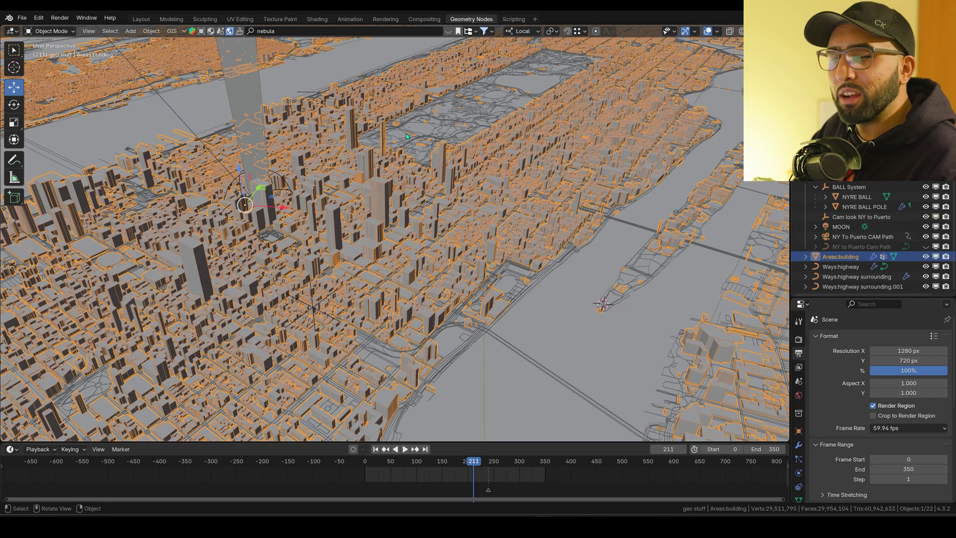
{"action": "left_click", "coordinate": [799, 444]}
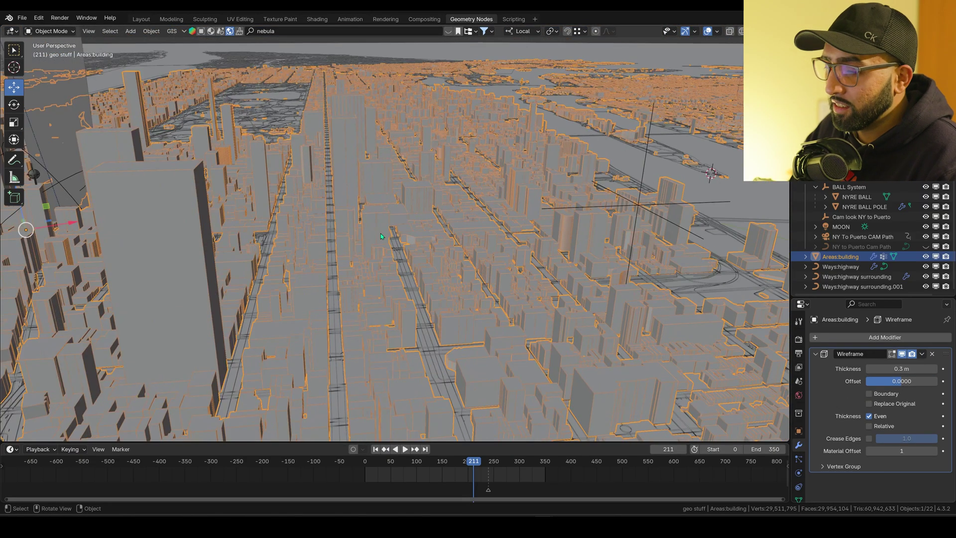
{"action": "middle_click_drag", "start_coordinate": [380, 233], "coordinate": [399, 234]}
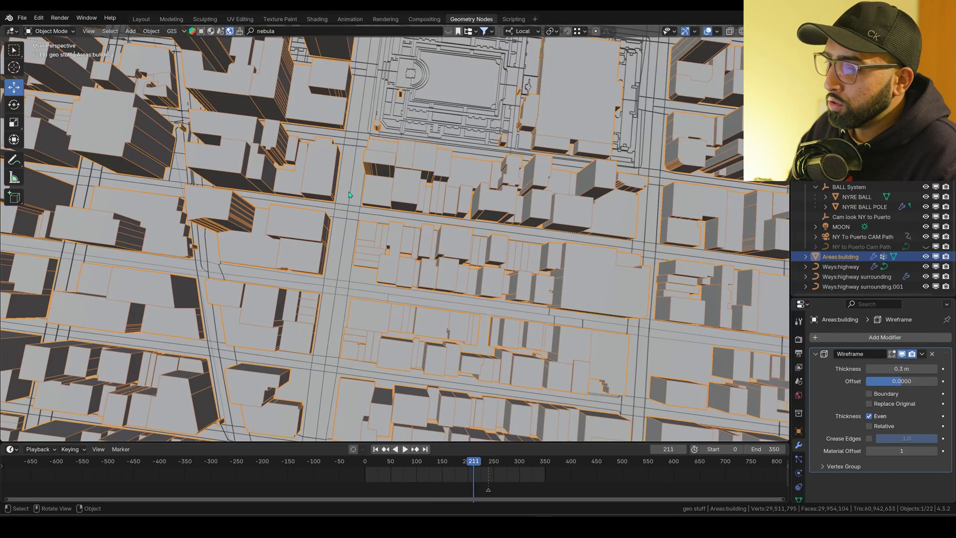
{"action": "left_click", "coordinate": [349, 193]}
{"action": "left_click", "coordinate": [350, 197]}
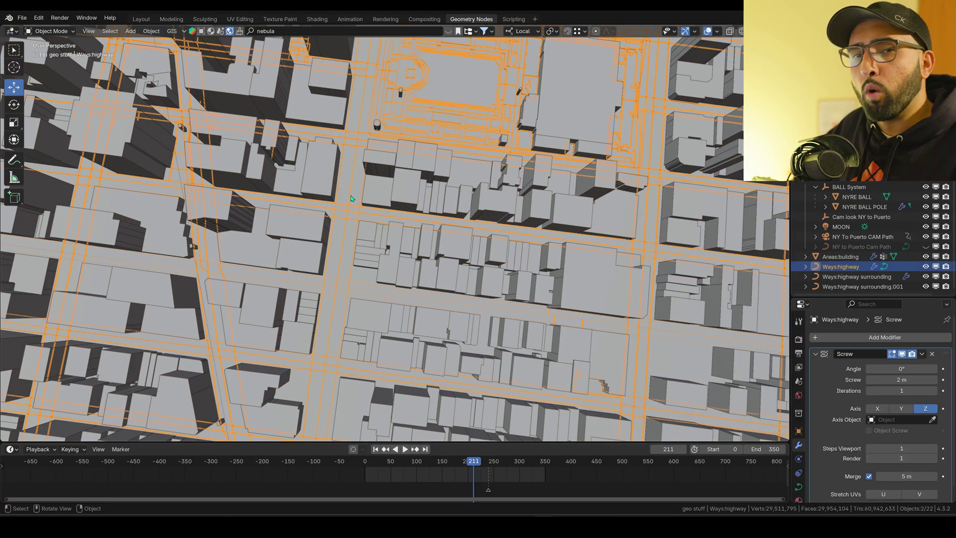
{"action": "middle_click_drag", "start_coordinate": [351, 198], "coordinate": [351, 149]}
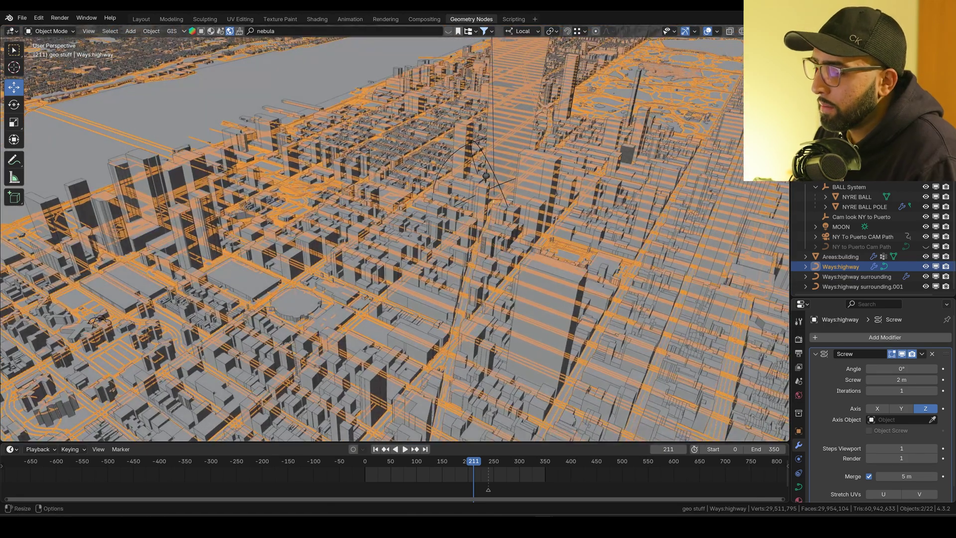
- Isolate the village's Ways:highway object in local view and open its edge lines in Edit Mode
{"action": "left_click", "coordinate": [598, 471]}
{"action": "scroll", "coordinate": [379, 328], "scroll_direction": "up", "scroll_amount": 6}
{"action": "left_click", "coordinate": [372, 331]}
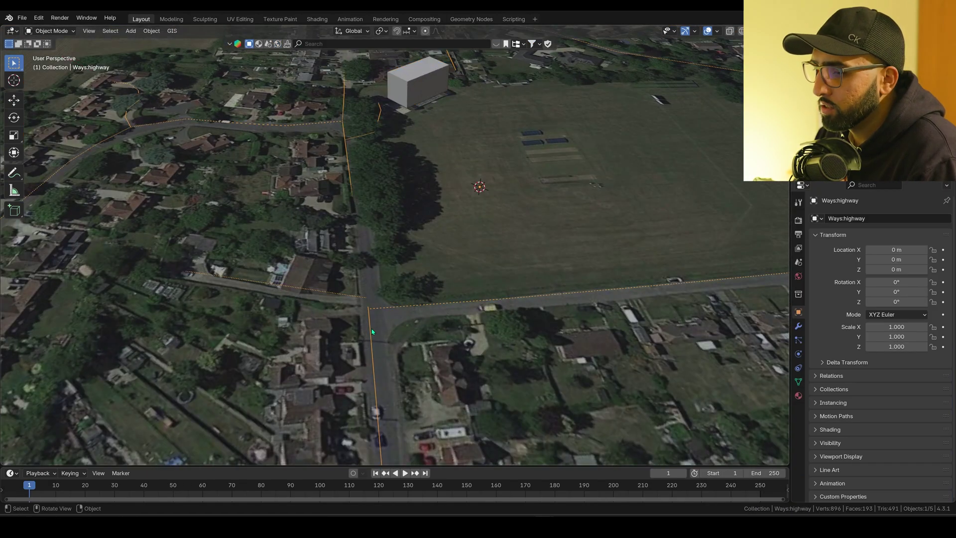
{"action": "key", "text": "KP_Divide"}
{"action": "key", "text": "Tab"}
{"action": "middle_click_drag", "start_coordinate": [408, 300], "coordinate": [378, 269]}
{"action": "scroll", "coordinate": [368, 251], "scroll_direction": "up", "scroll_amount": 5}
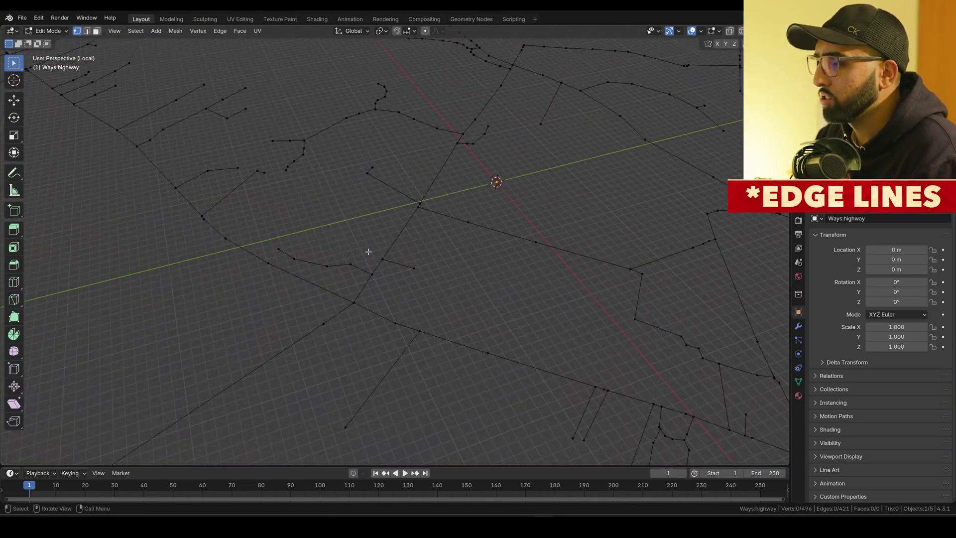
- Extrude all the road edges downward into upright strips and raise the Ways:highway object to 14.778 m on Z
{"action": "key", "text": "a"}
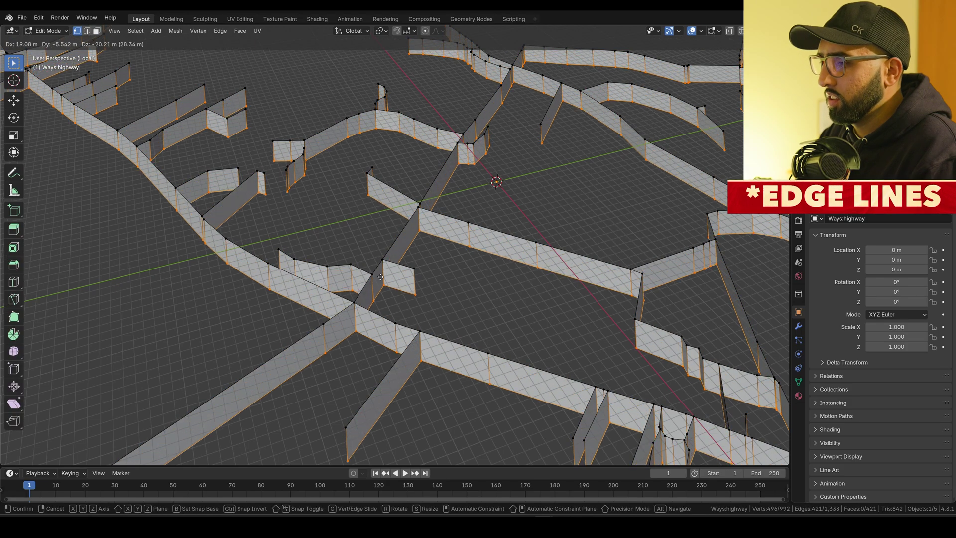
{"action": "key", "text": "Tab"}
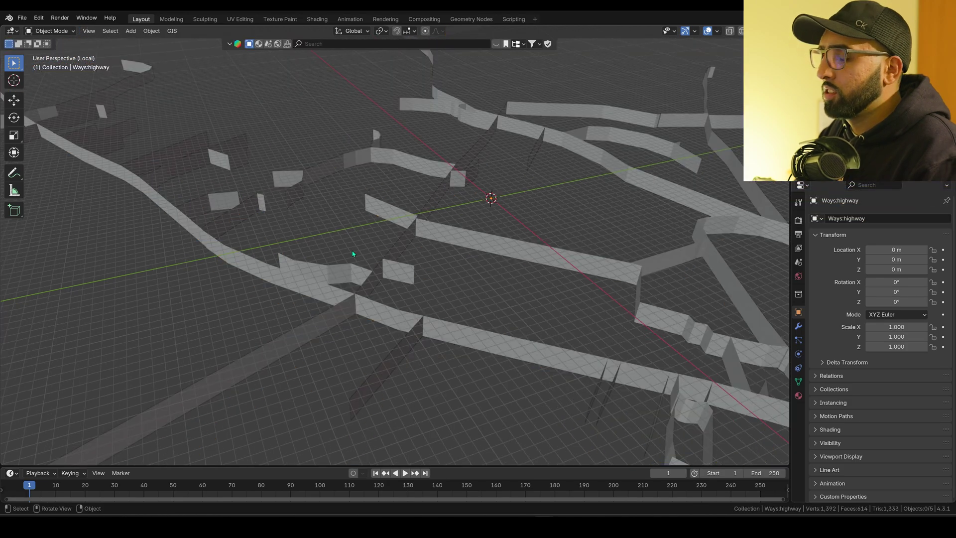
{"action": "key", "text": "a"}
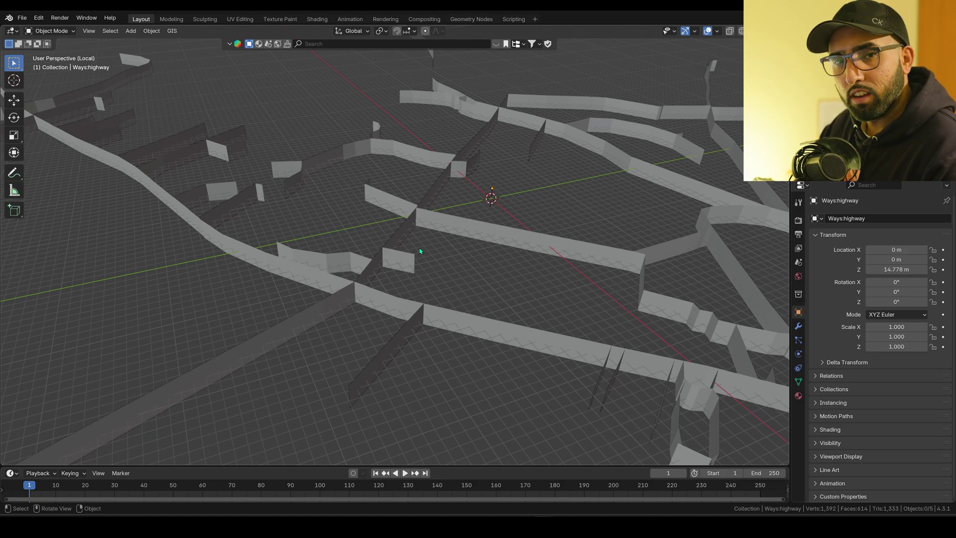
{"action": "left_click", "coordinate": [401, 255]}
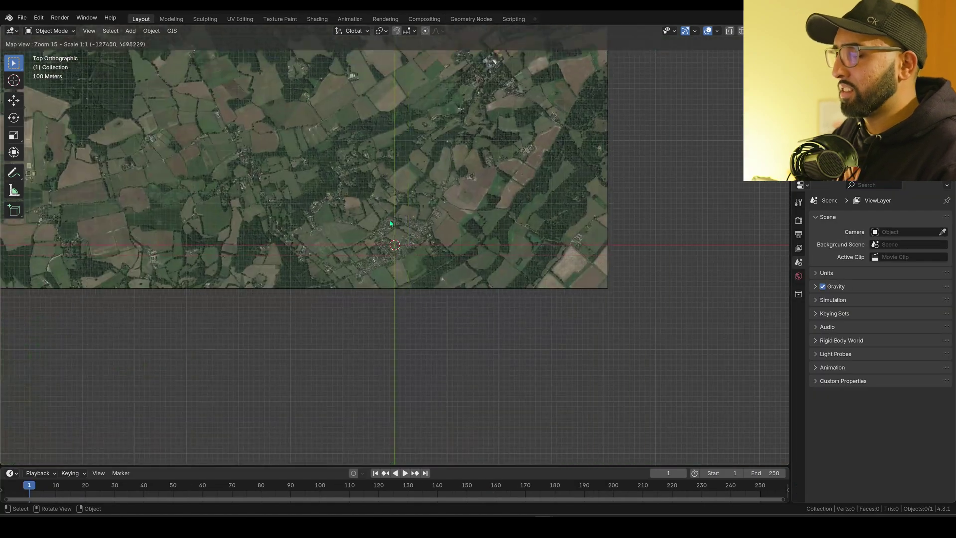
- Export the Google satellite basemap of the village as a textured plane in the scene
{"action": "scroll", "coordinate": [416, 245], "scroll_direction": "up", "scroll_amount": 2}
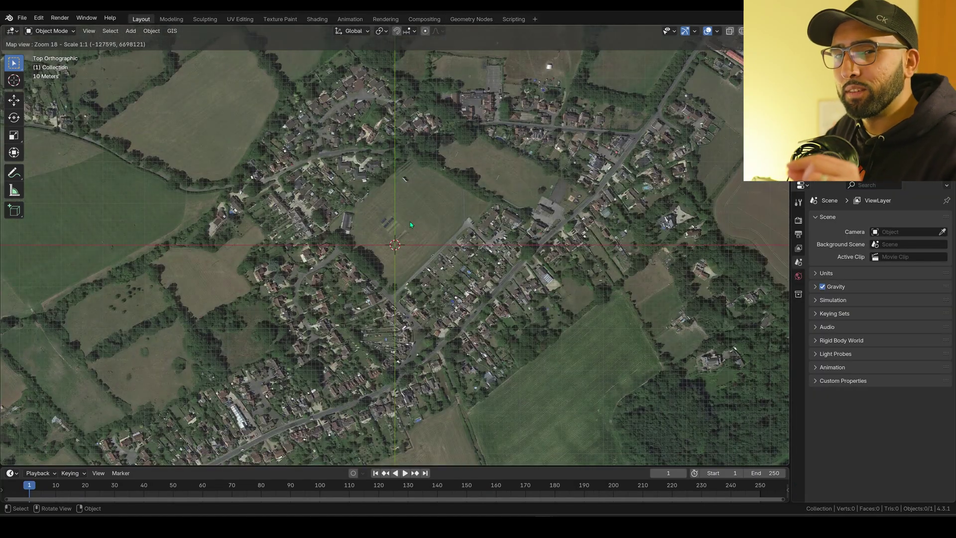
{"action": "middle_click_drag", "start_coordinate": [410, 222], "coordinate": [414, 232]}
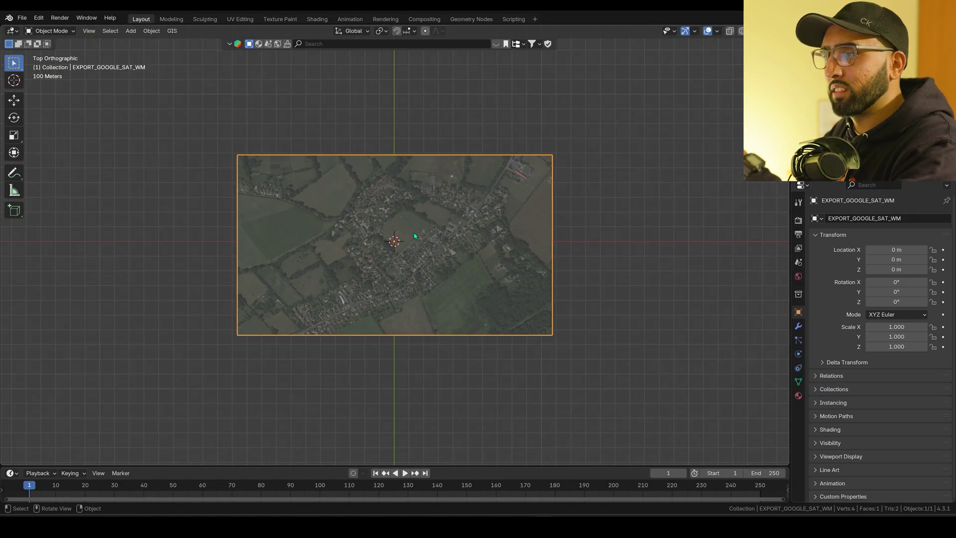
- Examine the exported EXPORT_GOOGLE_SAT_WM satellite plane of the village from an angled perspective
{"action": "middle_click_drag", "start_coordinate": [407, 240], "coordinate": [401, 183]}
{"action": "scroll", "coordinate": [402, 183], "scroll_direction": "up", "scroll_amount": 3}
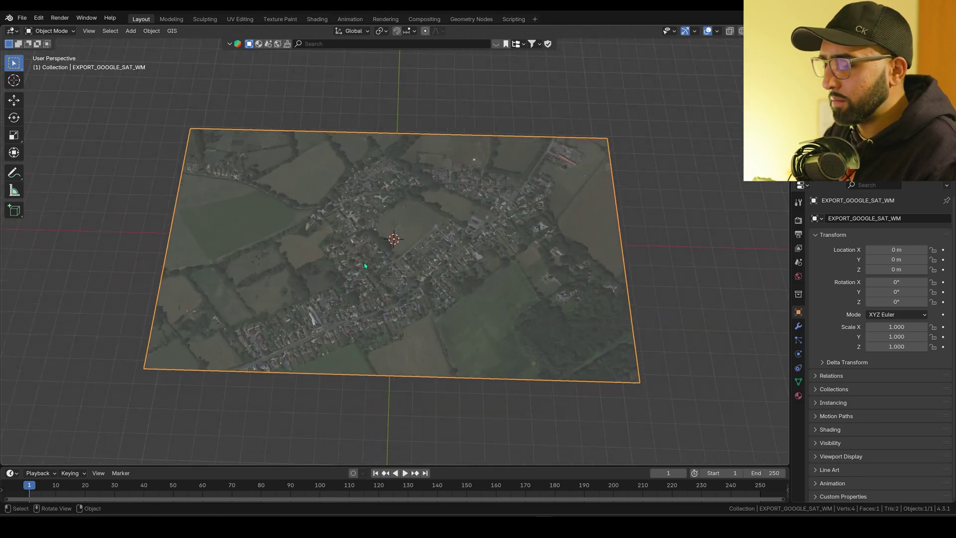
{"action": "middle_click_drag", "start_coordinate": [364, 261], "coordinate": [390, 255]}
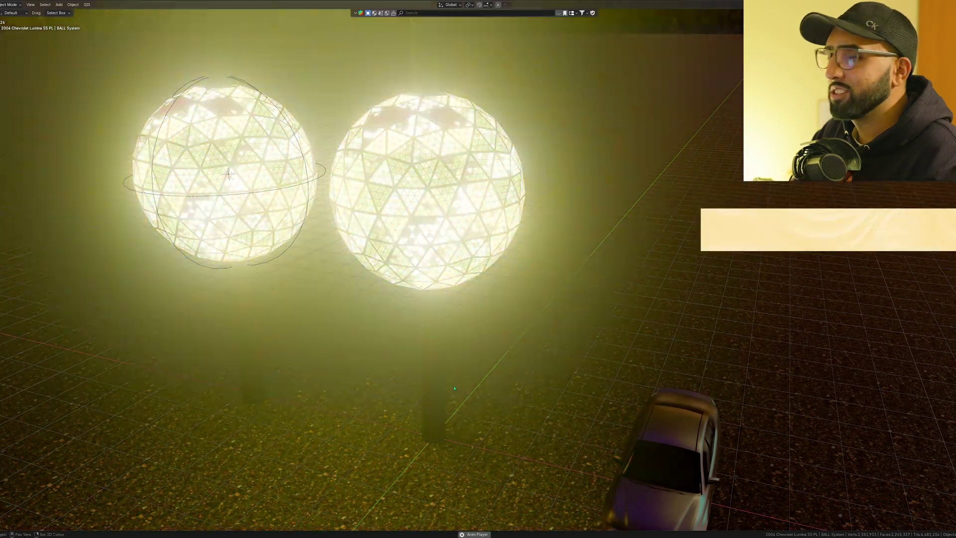
- Examine the glowing ball and its Ball Material Map shader, from Texture Coordinate through the Mapping and Voronoi Texture nodes
{"action": "middle_click_drag", "start_coordinate": [454, 388], "coordinate": [500, 366], "text": "shift"}
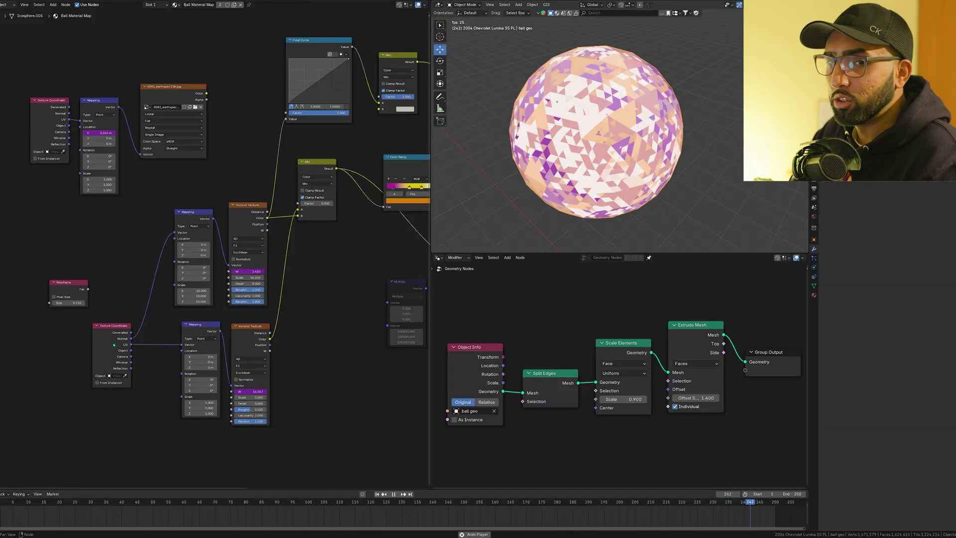
{"action": "scroll", "coordinate": [213, 258], "scroll_direction": "up", "scroll_amount": 5}
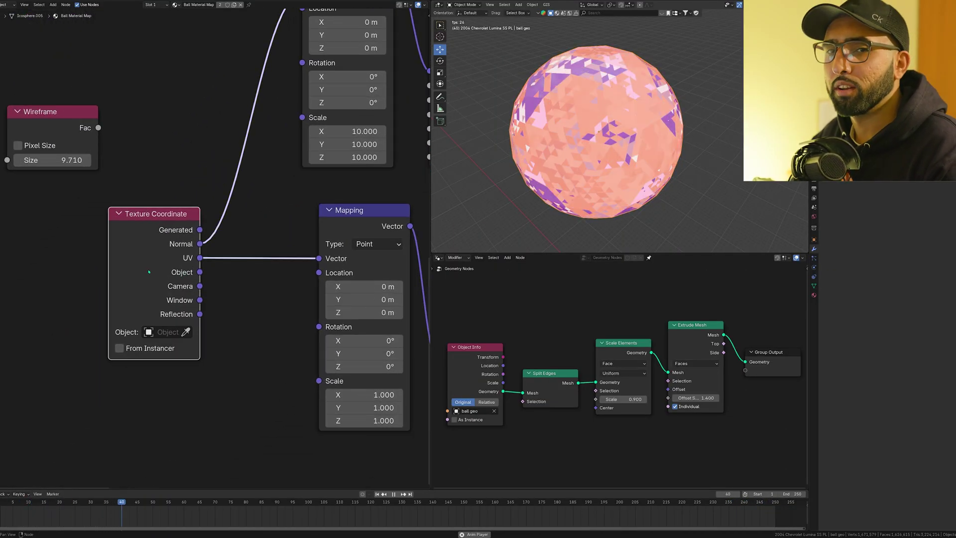
{"action": "scroll", "coordinate": [138, 242], "scroll_direction": "down", "scroll_amount": 3}
{"action": "middle_click_drag", "start_coordinate": [198, 154], "coordinate": [94, 168]}
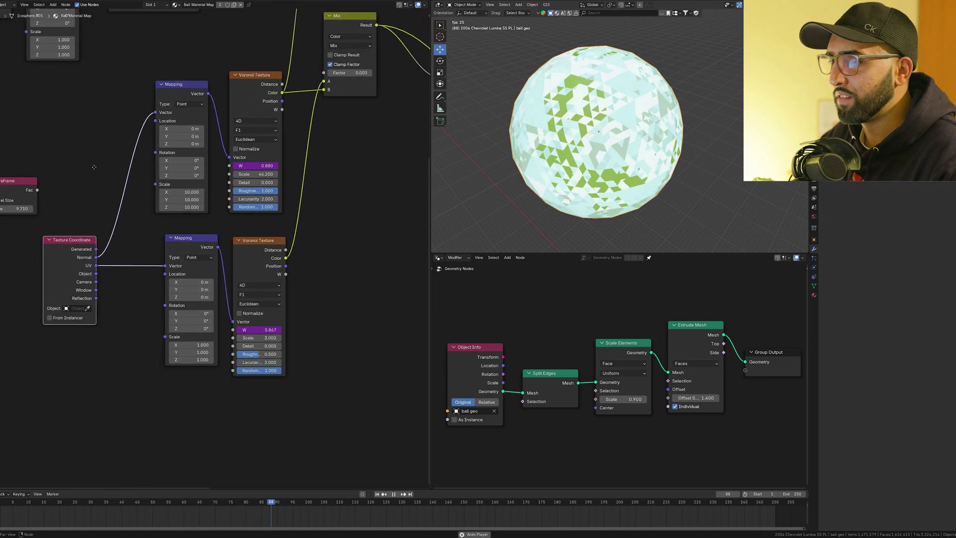
{"action": "scroll", "coordinate": [357, 138], "scroll_direction": "down", "scroll_amount": 3}
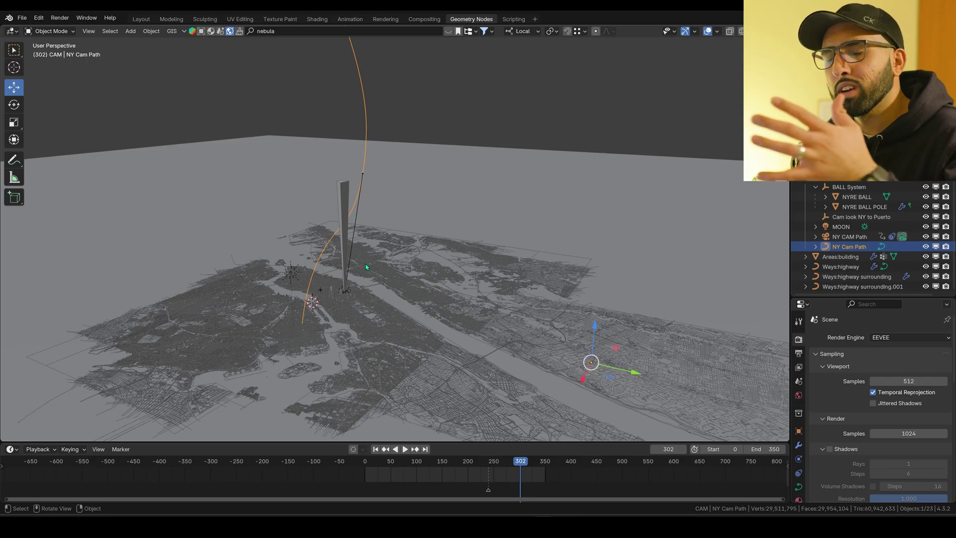
- Try to move a control point of the NY Cam Path curve in Edit Mode
{"action": "key", "text": "Tab"}
{"action": "middle_click_drag", "start_coordinate": [336, 270], "coordinate": [417, 261]}
{"action": "left_click_drag", "start_coordinate": [406, 267], "coordinate": [455, 181]}
{"action": "key", "text": "Escape"}
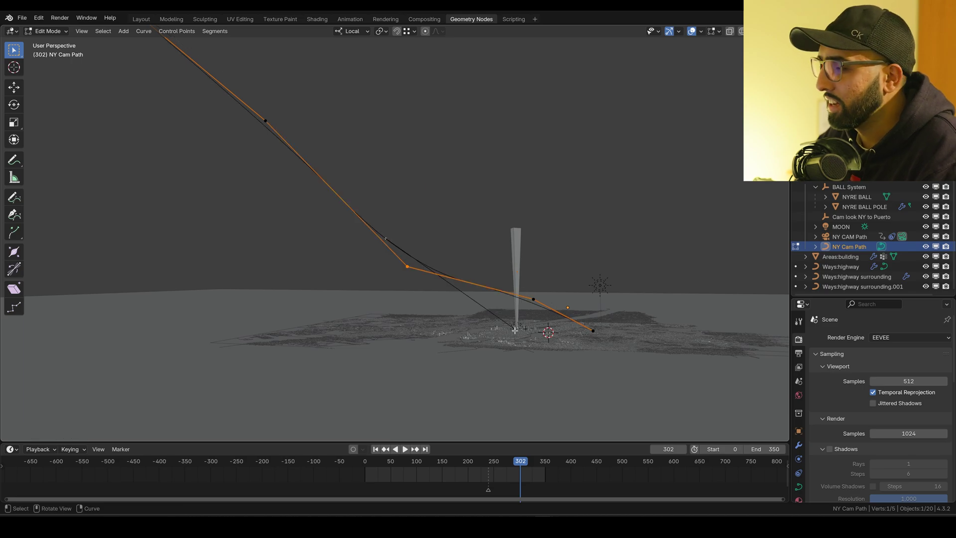
{"action": "middle_click_drag", "start_coordinate": [515, 329], "coordinate": [483, 345]}
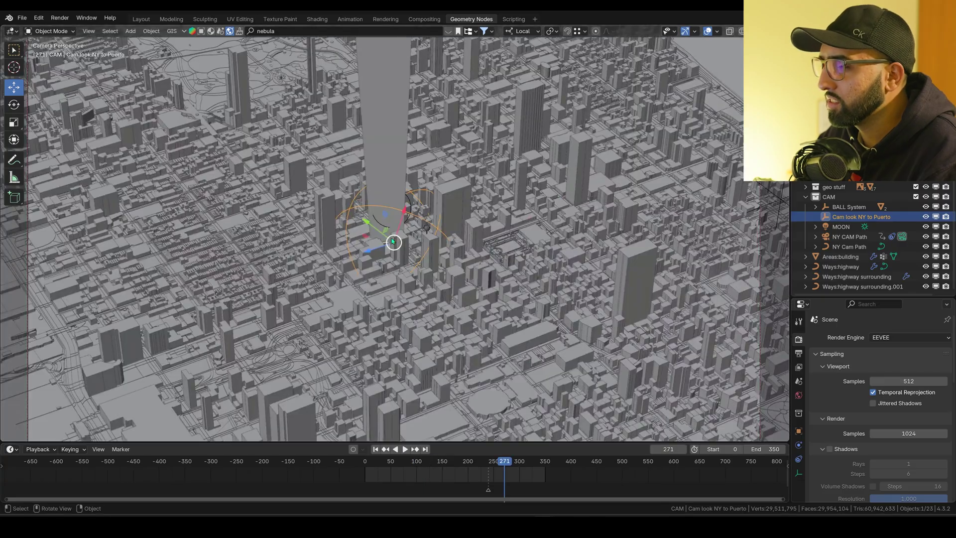
- Play the New York camera animation aimed at the Cam look NY to Puerto empty
{"action": "mouse_move", "coordinate": [394, 242]}
{"action": "left_mouse_down"}
{"action": "mouse_move", "coordinate": [413, 234]}
{"action": "mouse_move", "coordinate": [408, 249]}
{"action": "mouse_move", "coordinate": [395, 242]}
{"action": "left_mouse_up"}
{"action": "key", "text": "space"}
{"action": "left_click", "coordinate": [454, 463]}
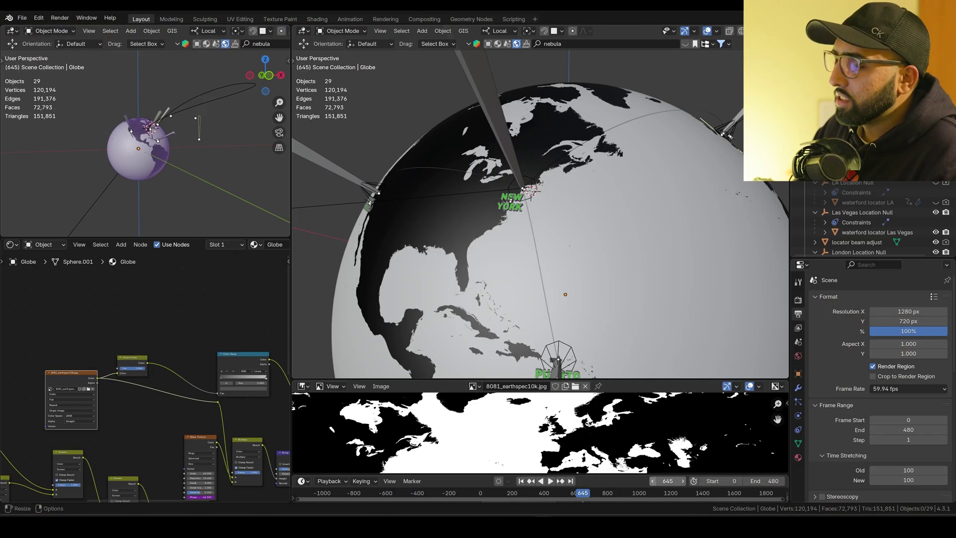
- Inspect the New York city scene and scrub through its rendered camera animation with the NEW YORK title
{"action": "left_click", "coordinate": [418, 474]}
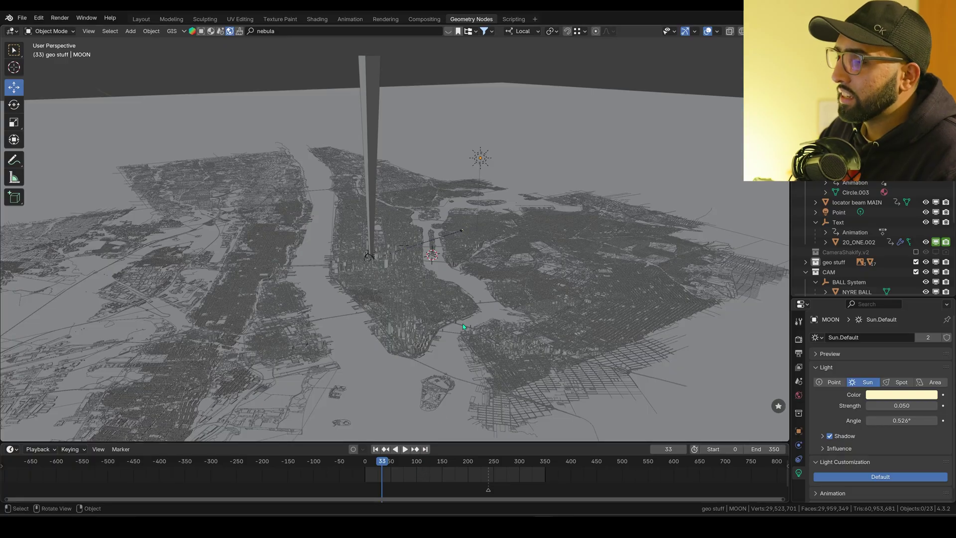
{"action": "scroll", "coordinate": [462, 324], "scroll_direction": "up", "scroll_amount": 8}
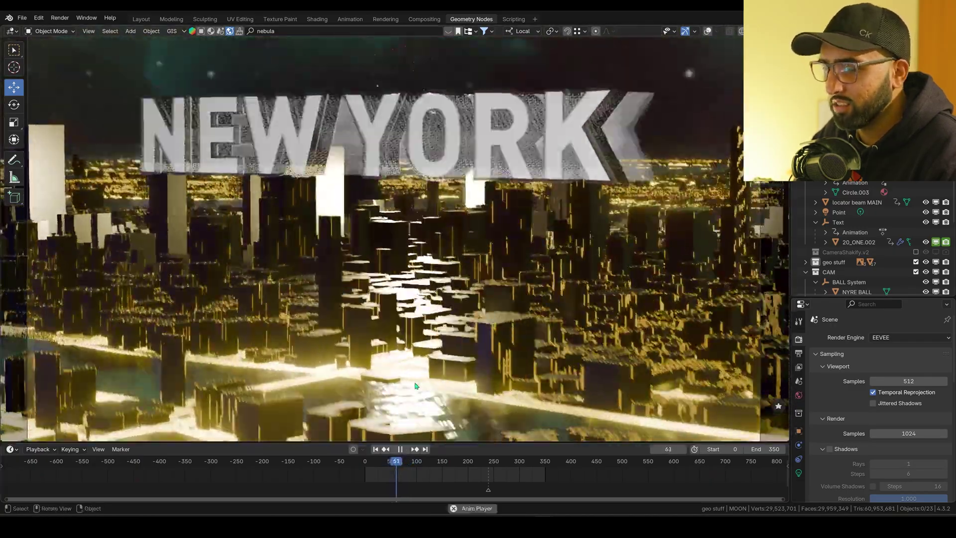
{"action": "left_click_drag", "start_coordinate": [393, 462], "coordinate": [490, 463]}
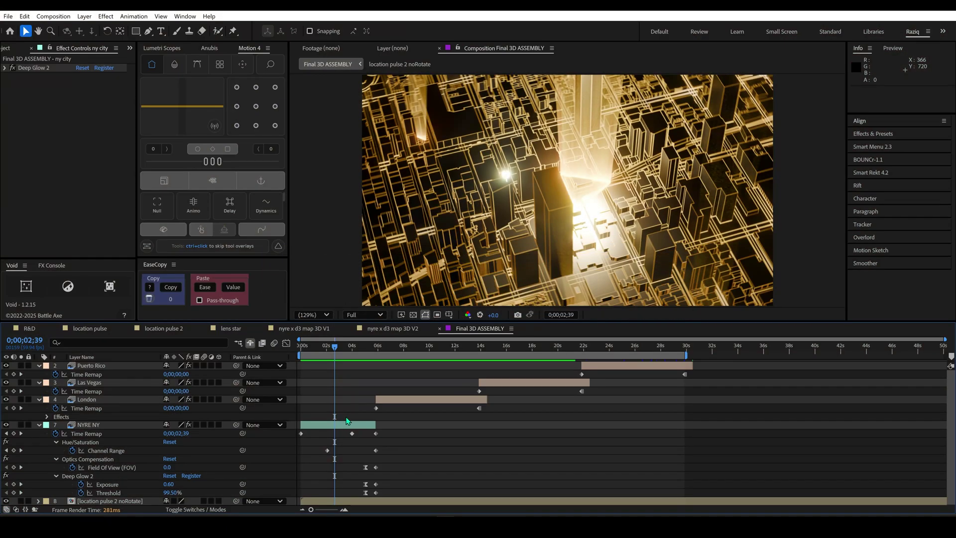
- Switch to After Effects and inspect the effects on the NYRE NY layer in the Final 3D ASSEMBLY composition
{"action": "left_click", "coordinate": [345, 424]}
{"action": "left_click", "coordinate": [5, 68]}
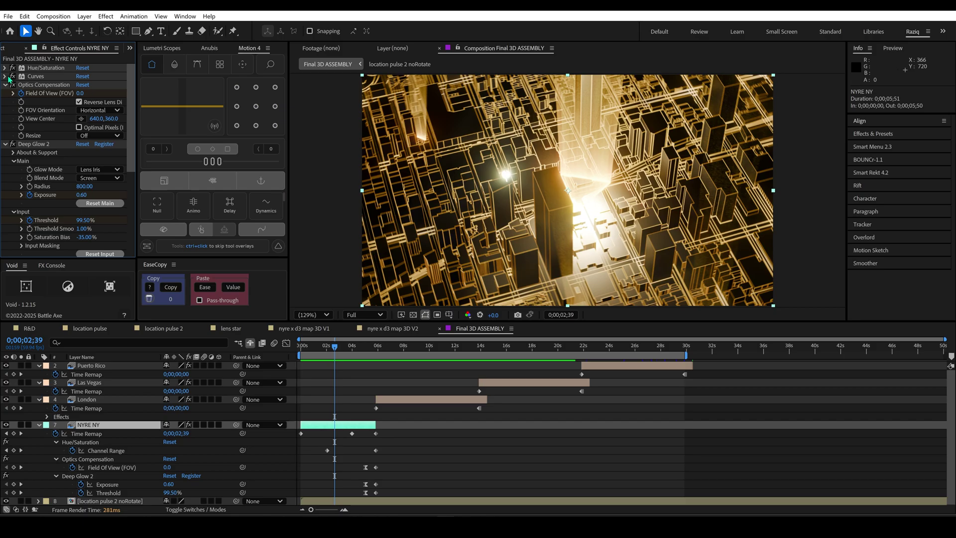
{"action": "left_click_drag", "start_coordinate": [336, 346], "coordinate": [358, 436]}
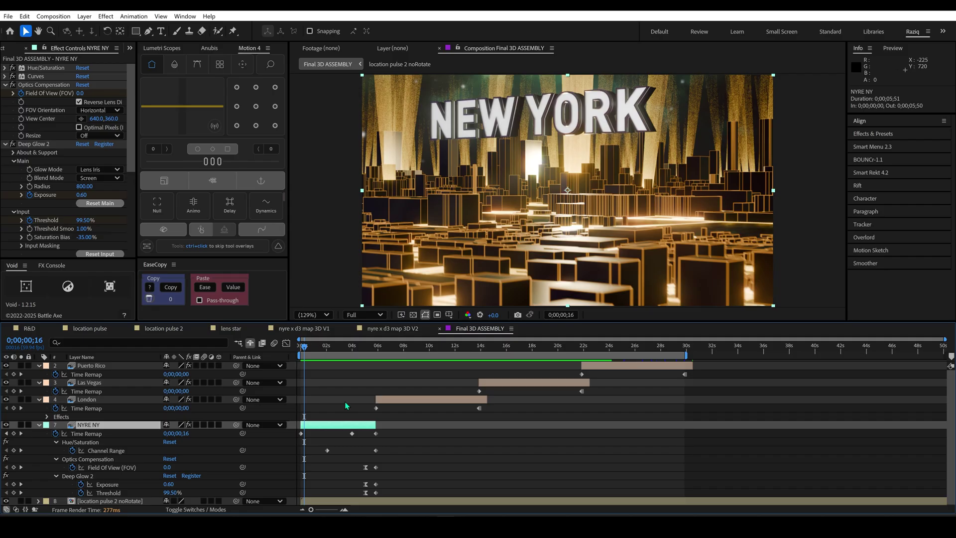
- Deselect the NYRE NY layer and preview the composited New York shot from near its start
{"action": "left_click", "coordinate": [336, 398]}
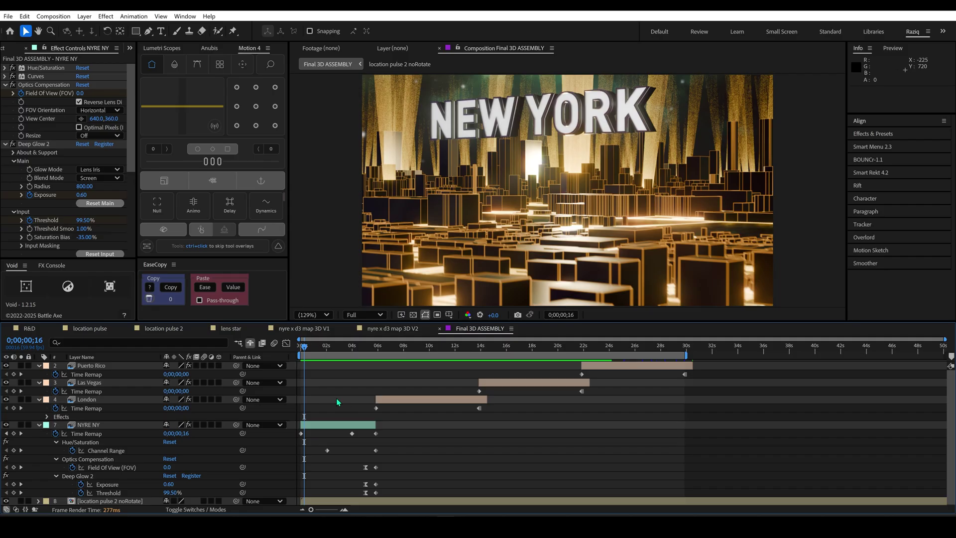
{"action": "key", "text": "space"}
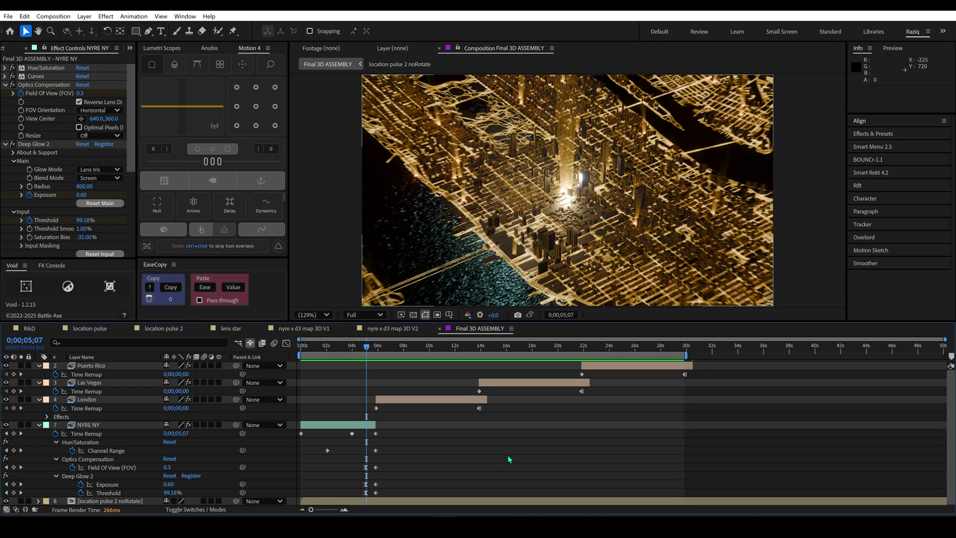
{"action": "key", "text": "space"}
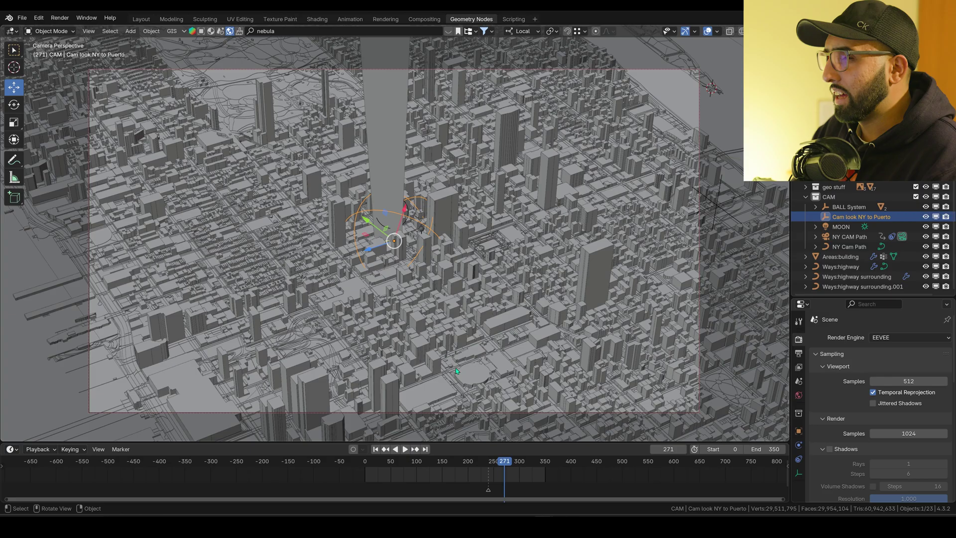
- Switch to Blender and play the New York camera view from frame 271
{"action": "key", "text": "space"}
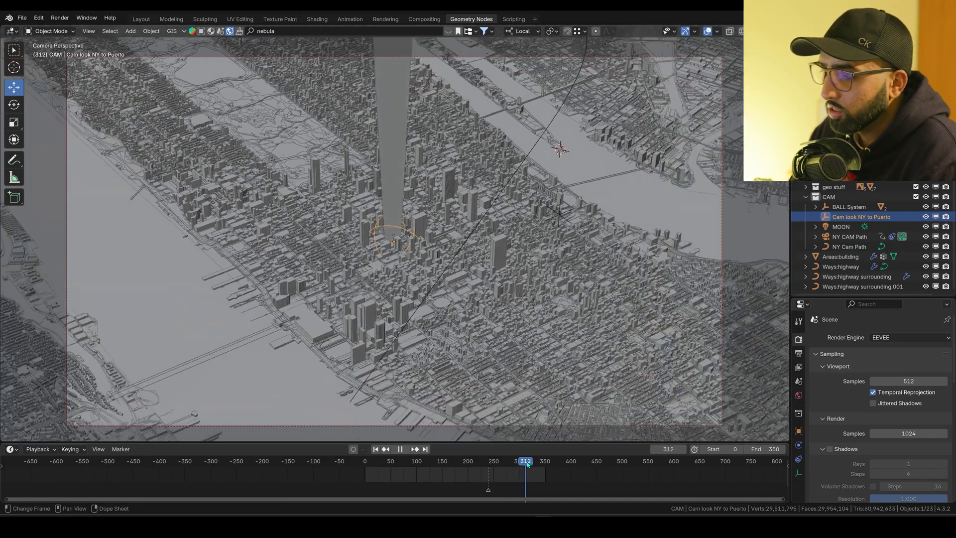